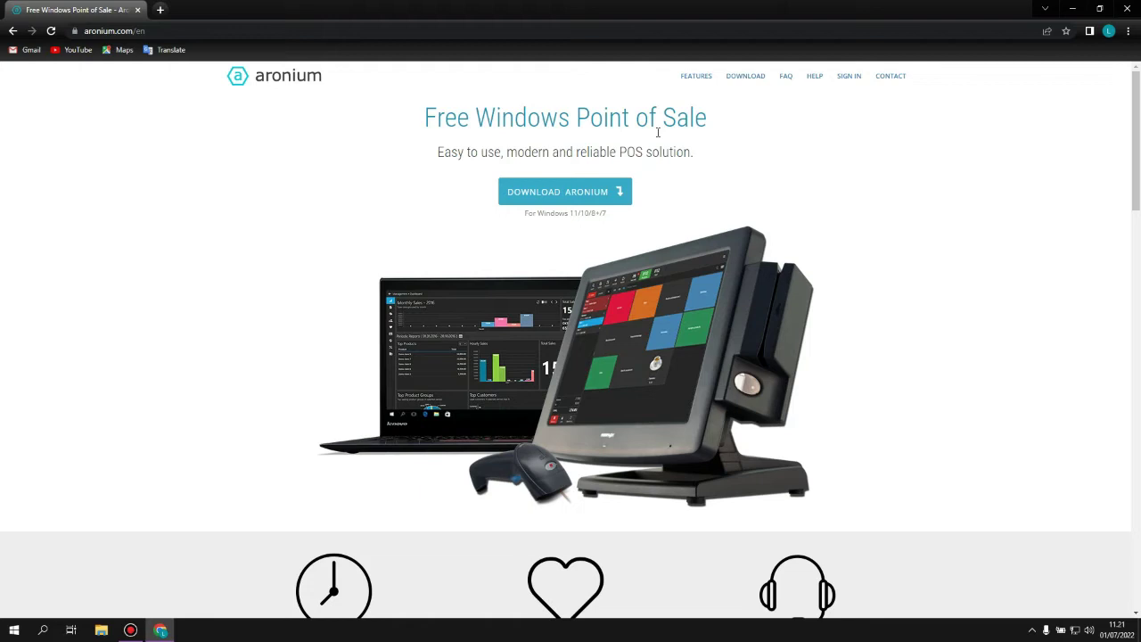
Close the Chrome window showing the Aronium download page.
click(1126, 13)
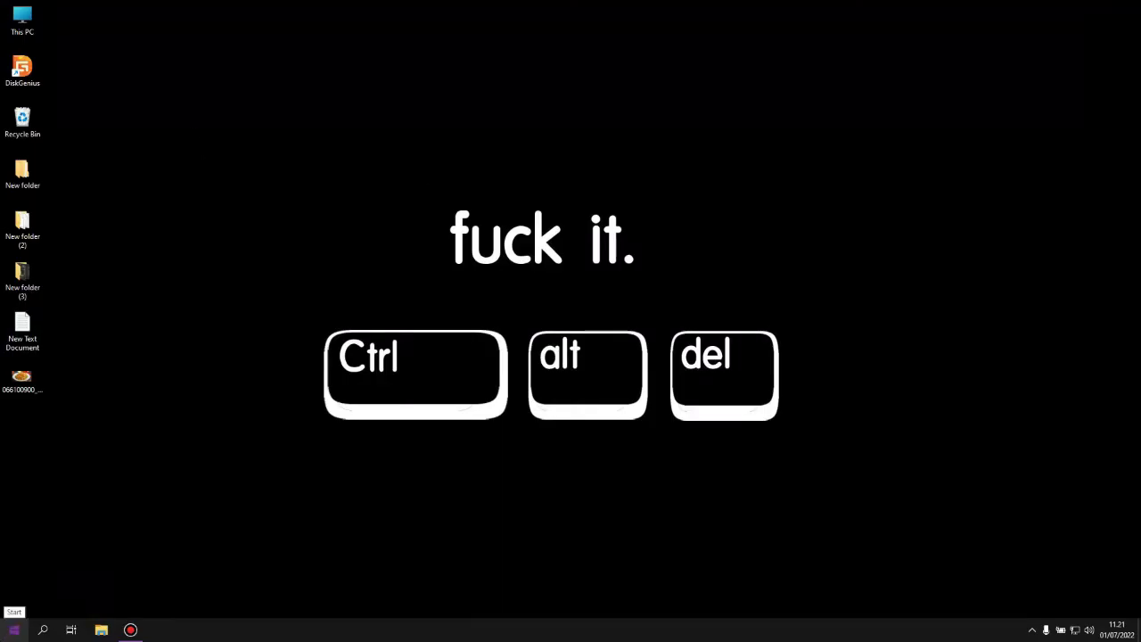
Launch Aronium POS from the Start menu, log in with the password, and skip the order name.
click(14, 630)
scroll(356, 473, down, 3)
click(223, 553)
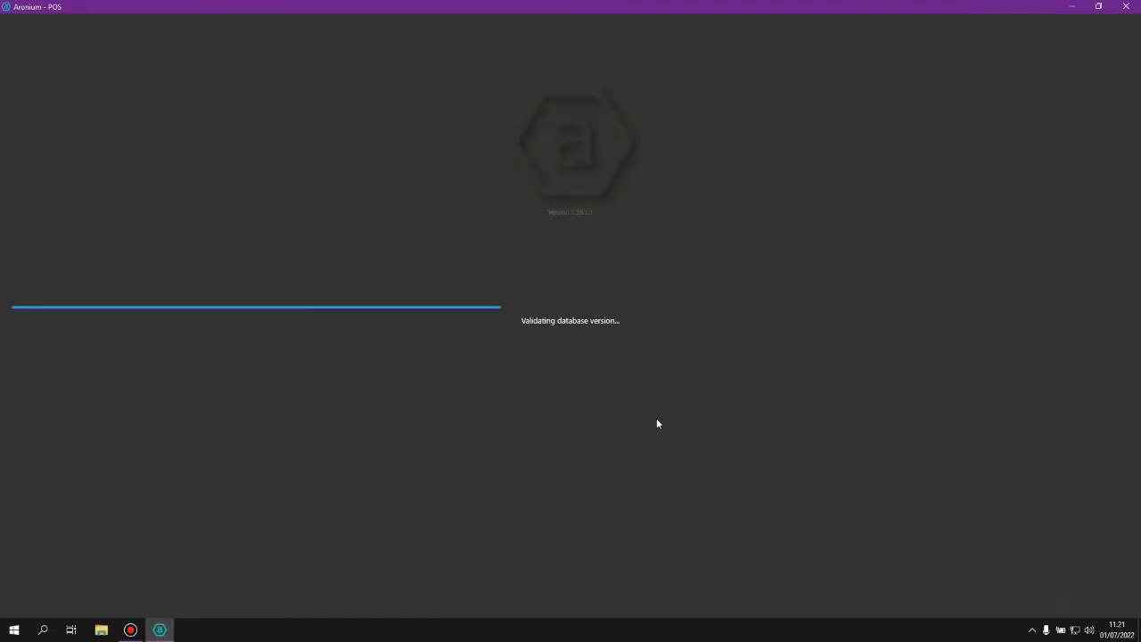
text(123)
key(Return)
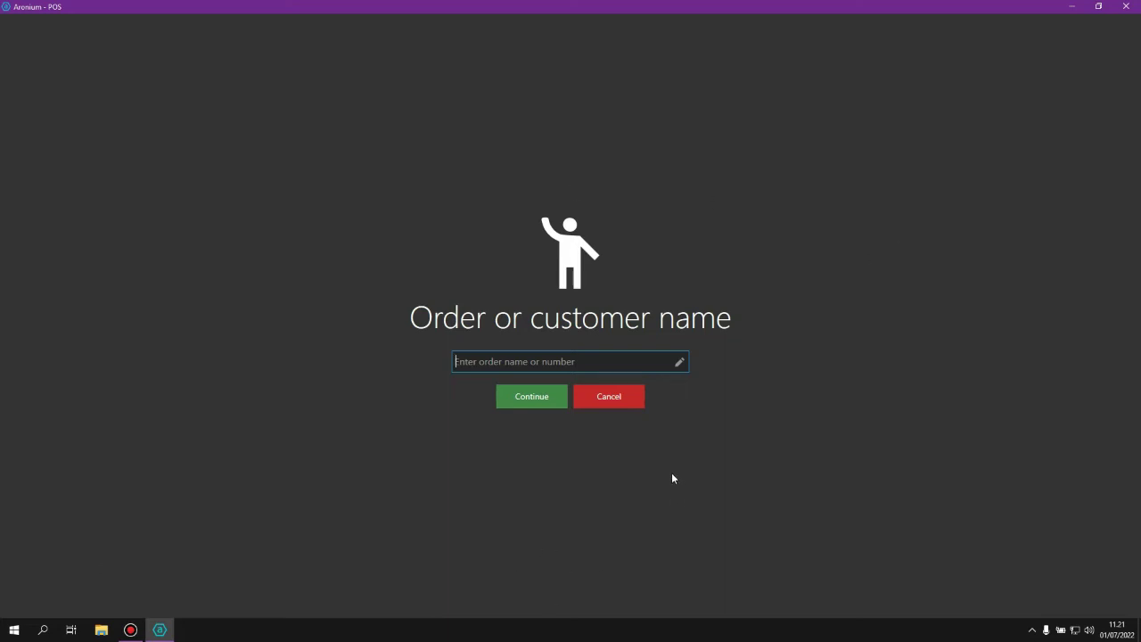
click(632, 397)
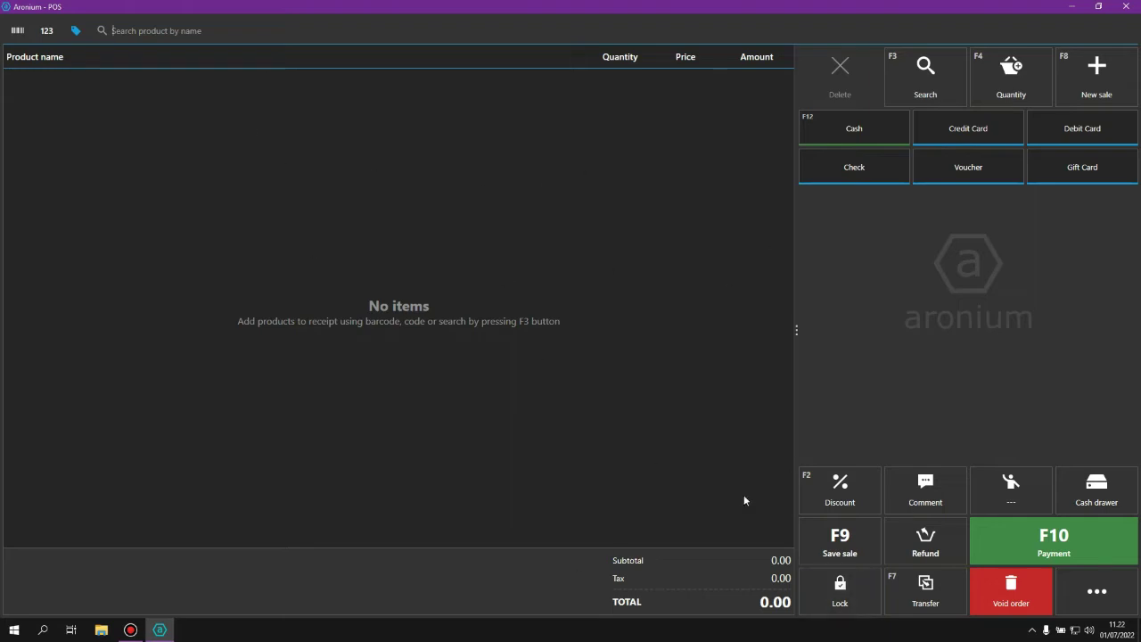
Focus the product search with F3, then bring up the POS options menu.
key(F3)
click(1108, 605)
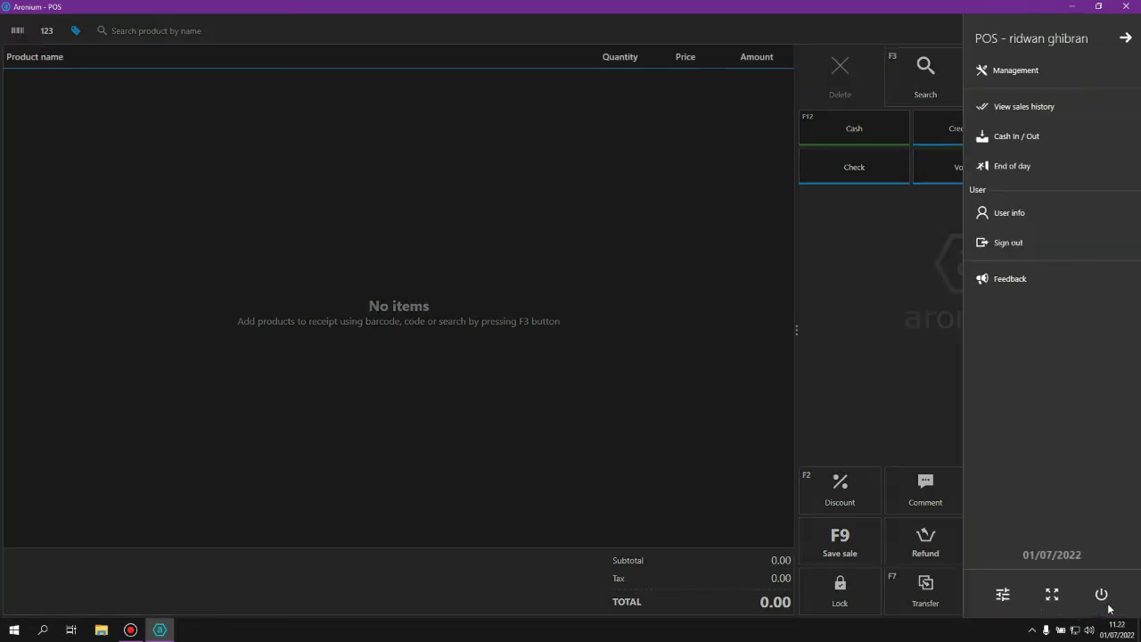
Change the screen layout to Visual in the application settings and save it.
click(1000, 596)
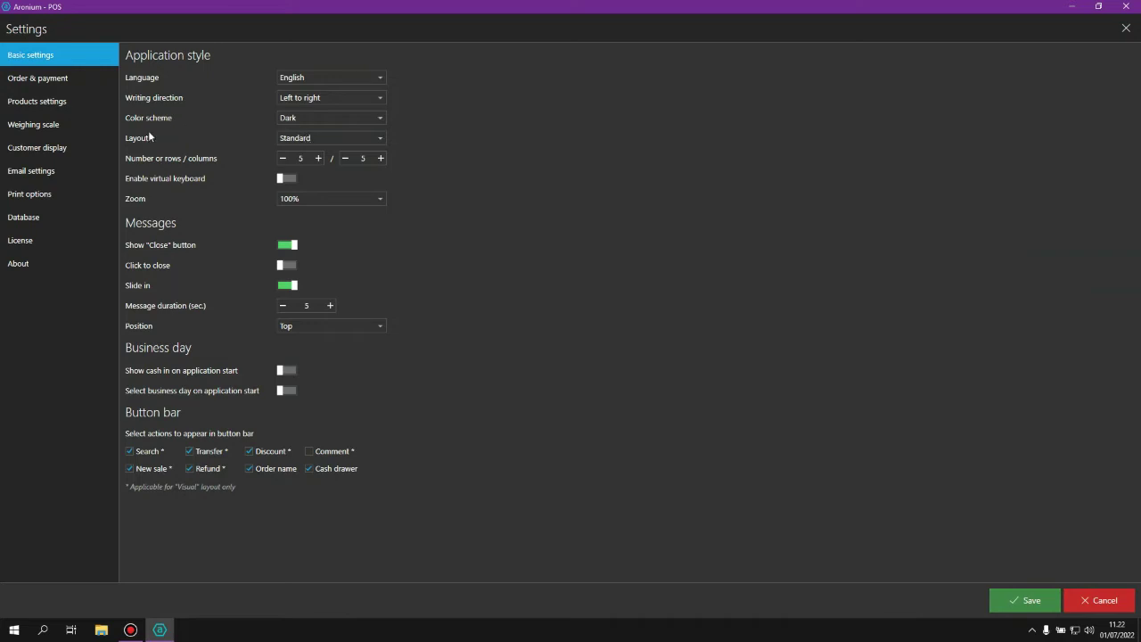
click(297, 139)
click(313, 147)
click(1025, 600)
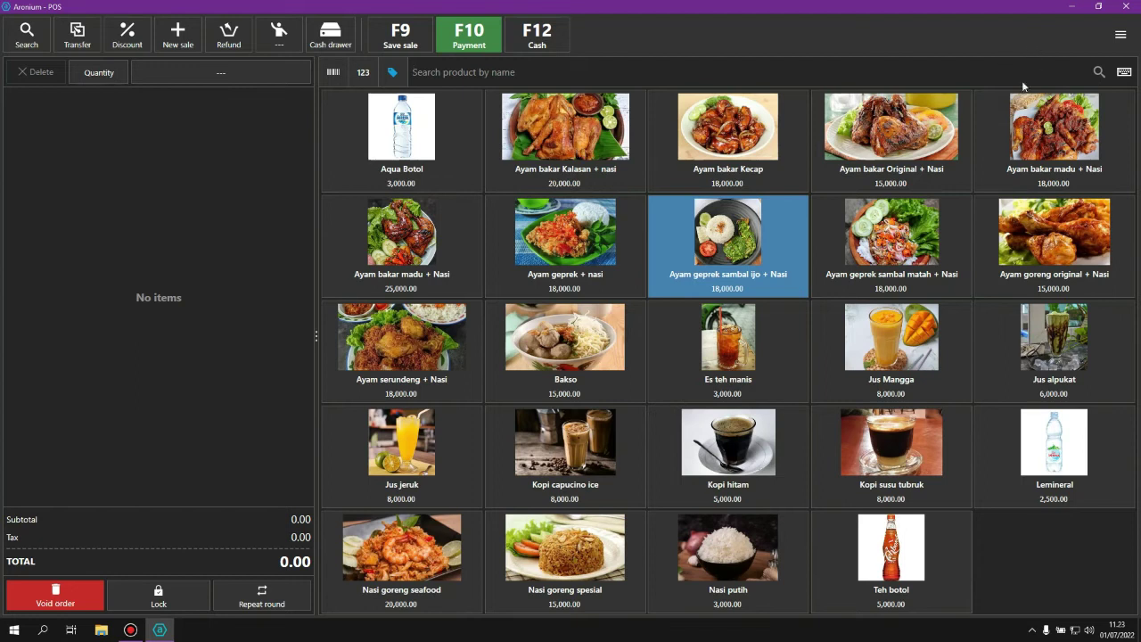
click(1125, 39)
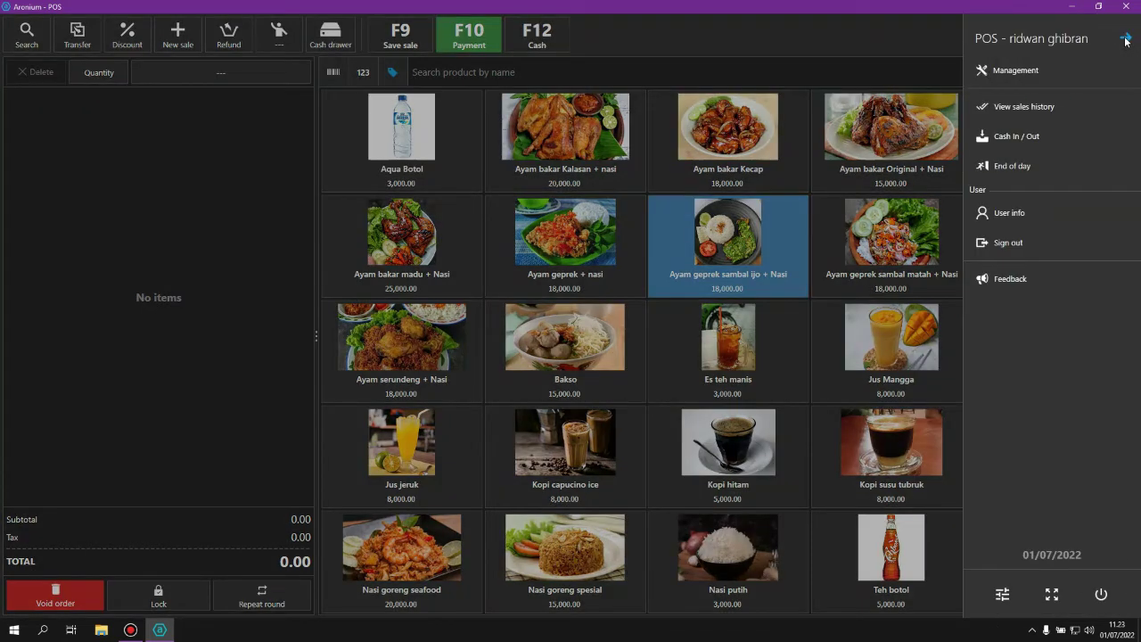
Start a new product from Management > Products.
click(1022, 76)
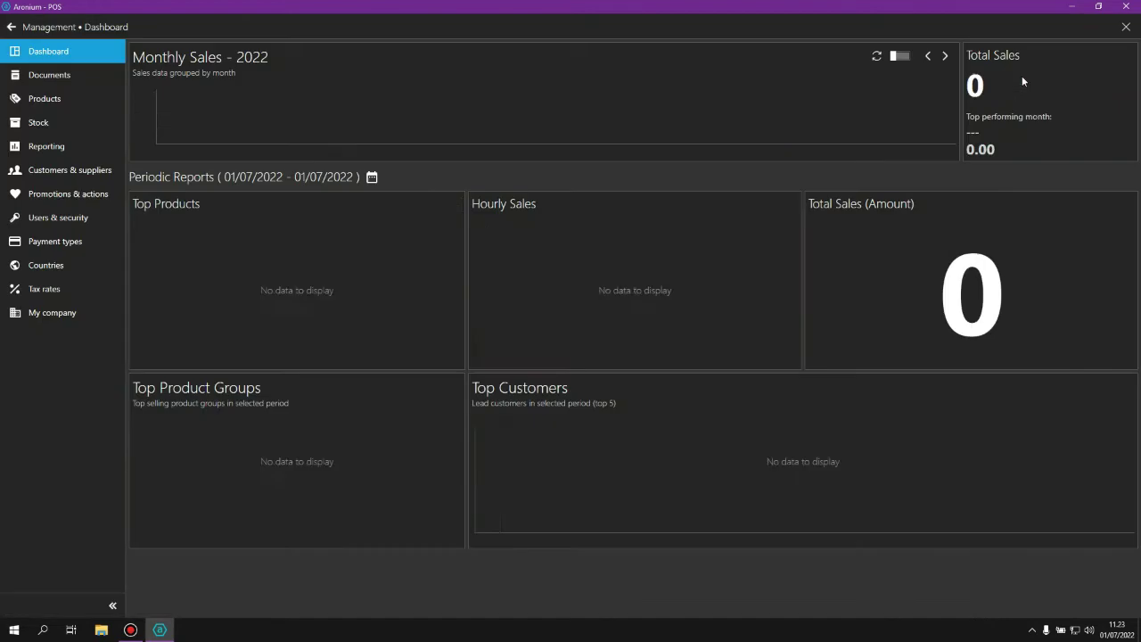
click(51, 103)
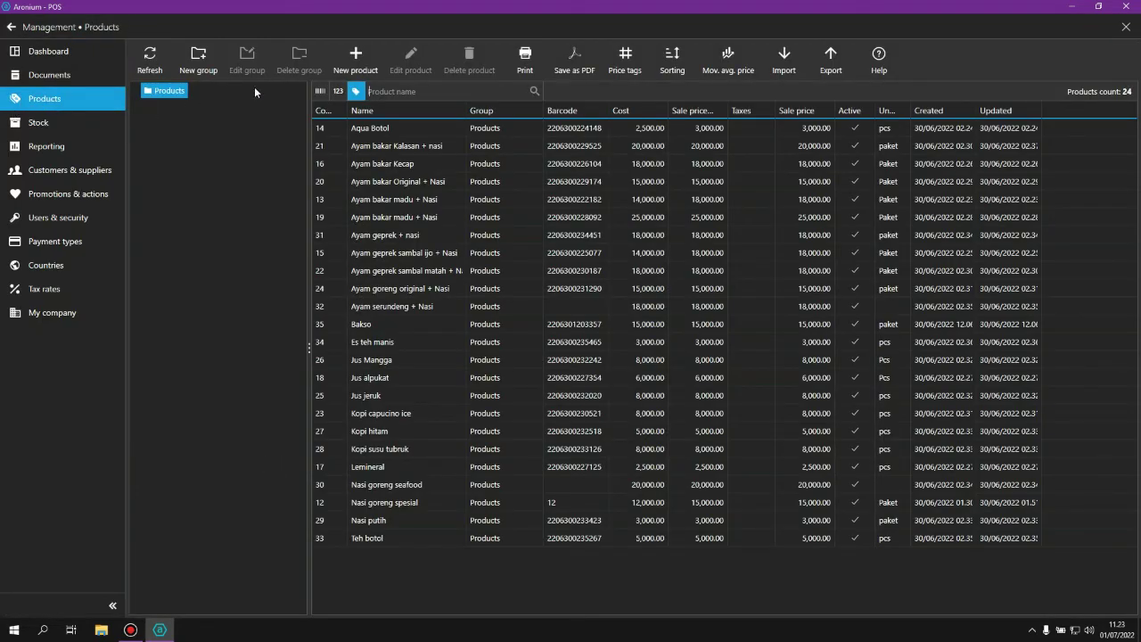
click(356, 62)
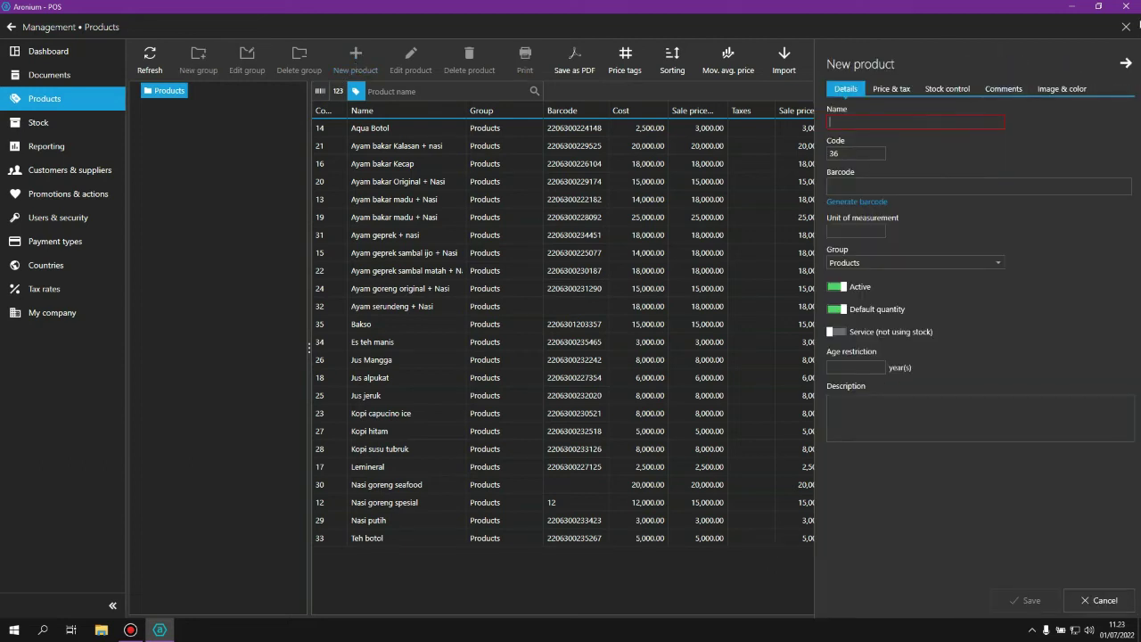
Preview the noodle photo saved on the desktop, then return POS to full screen.
click(1098, 7)
drag(607, 128, 766, 93)
double_click(22, 378)
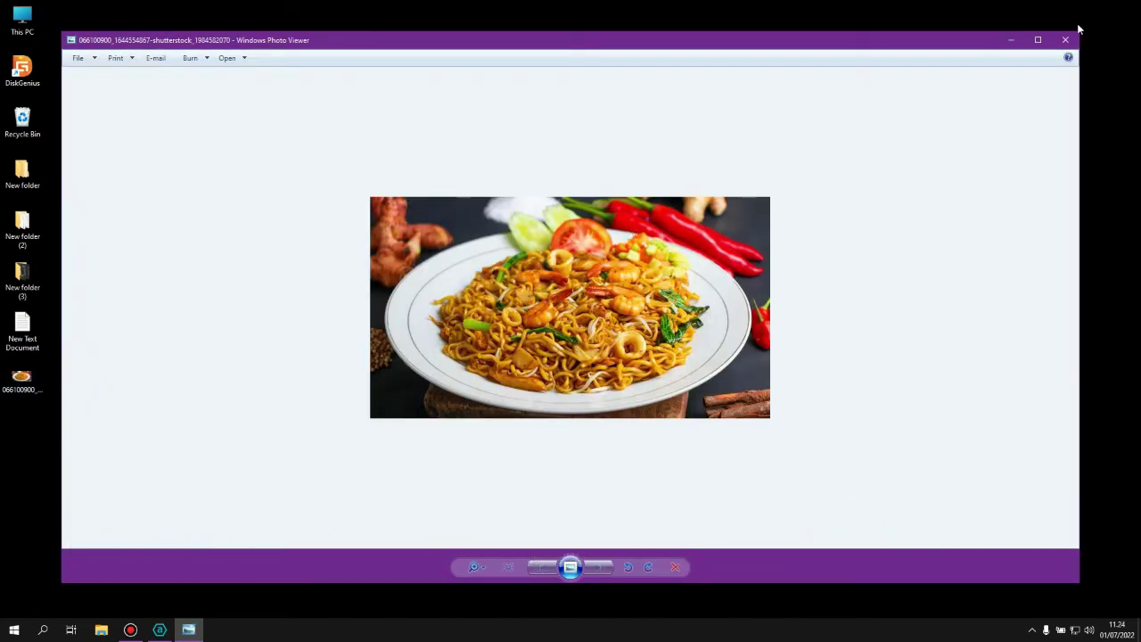
click(1066, 40)
click(1006, 98)
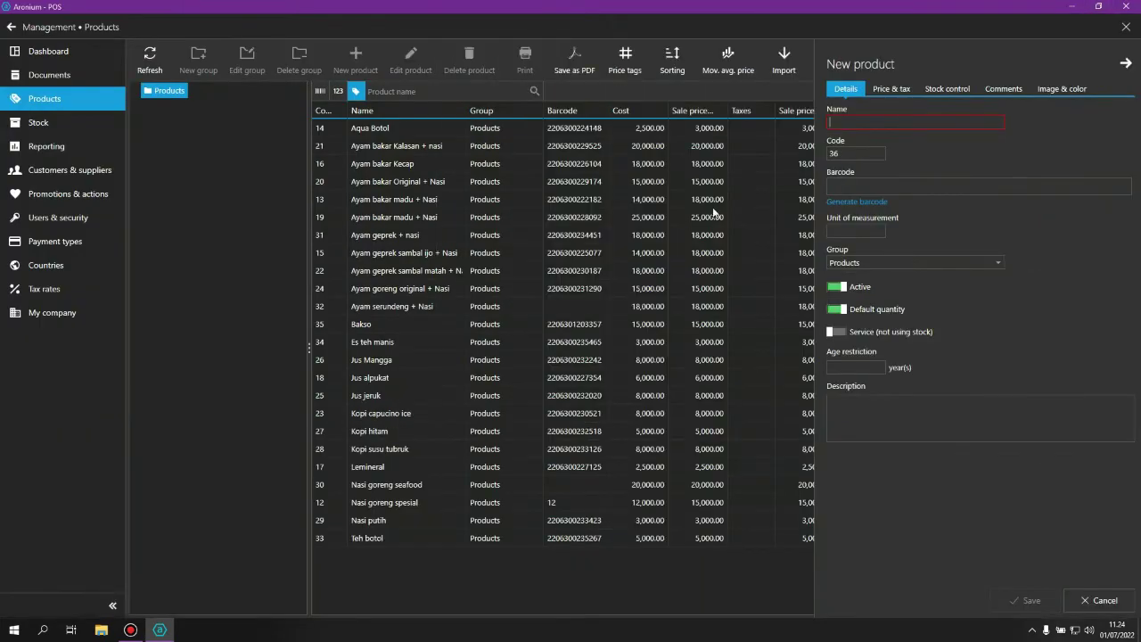
Name the product 'Mie Goreng spesial', generate its barcode, and set the unit to Paket.
text(Mie )
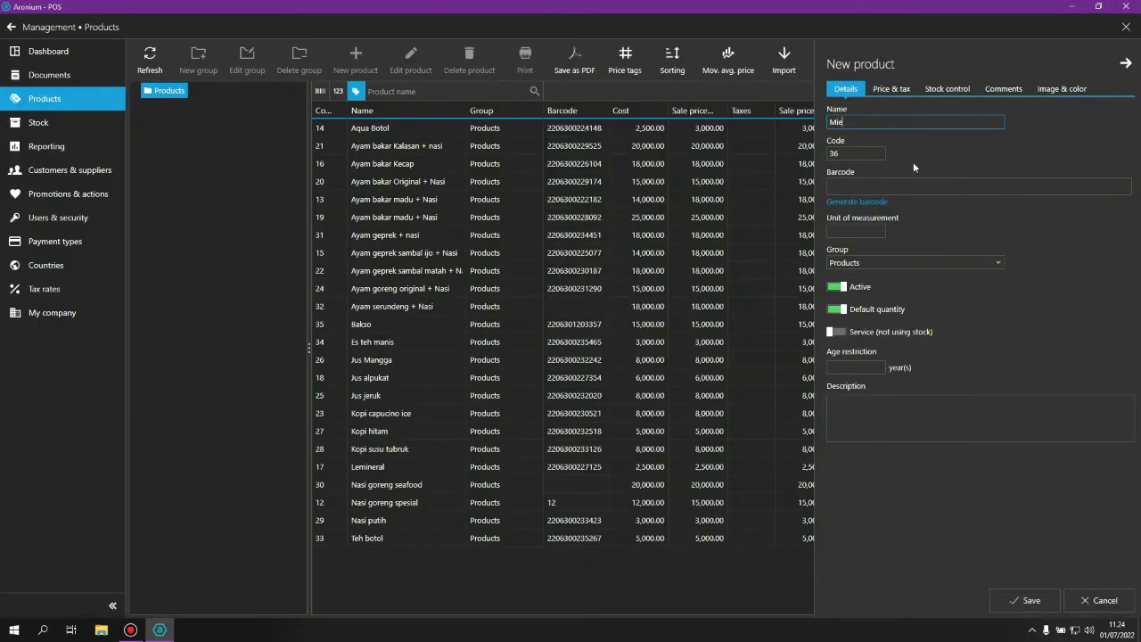
text(Goreng spesial)
click(863, 187)
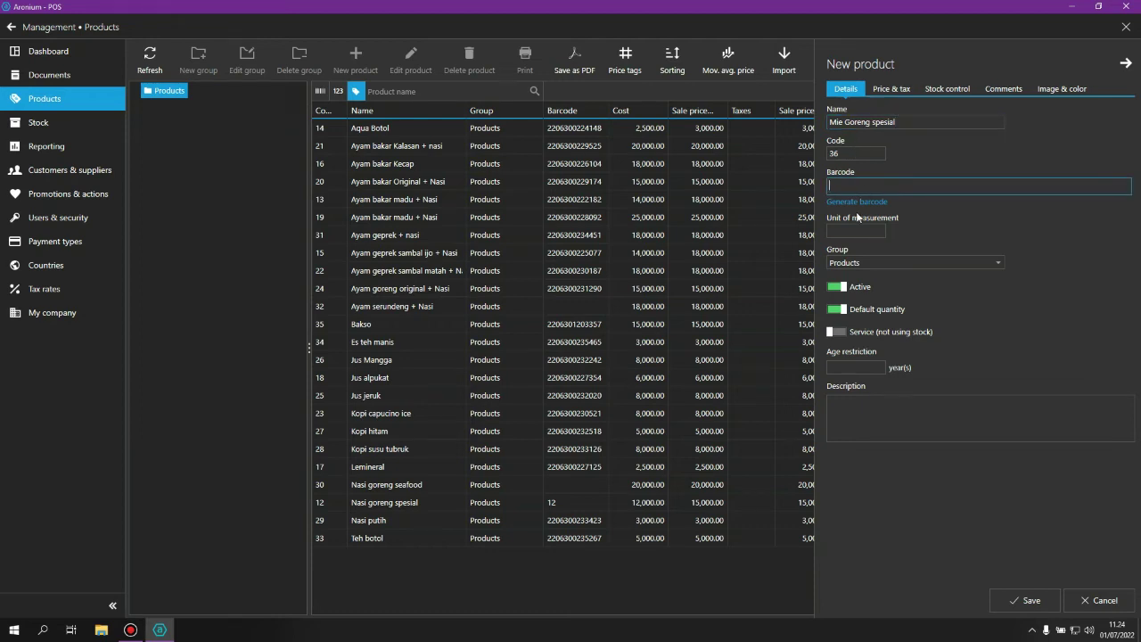
click(858, 203)
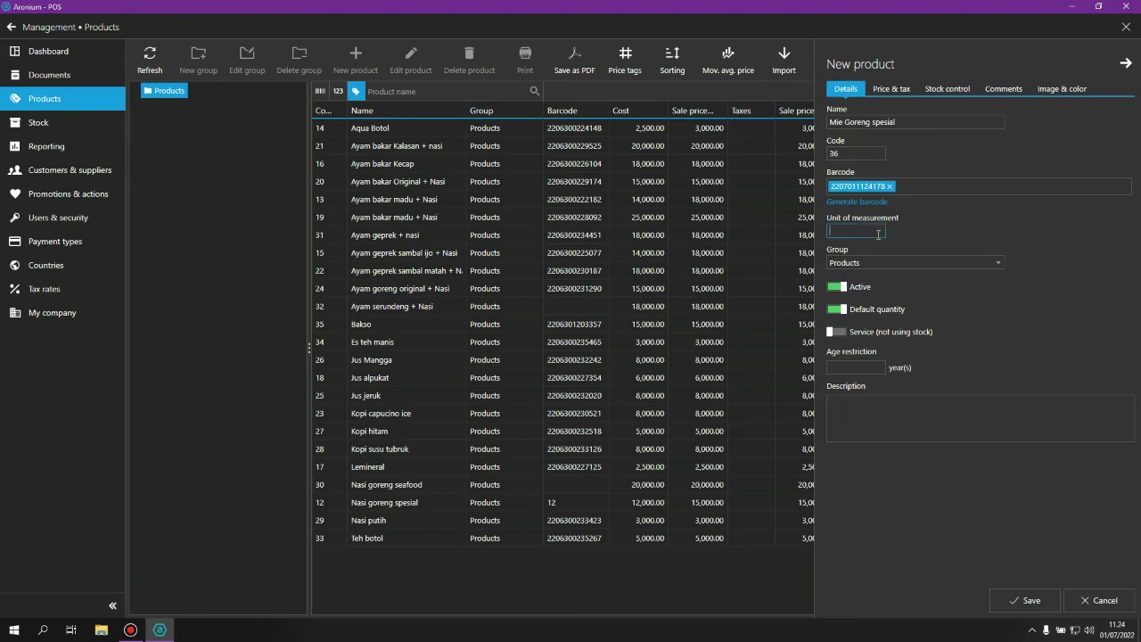
text(Pcs)
key(BackSpace)
text(Paket)
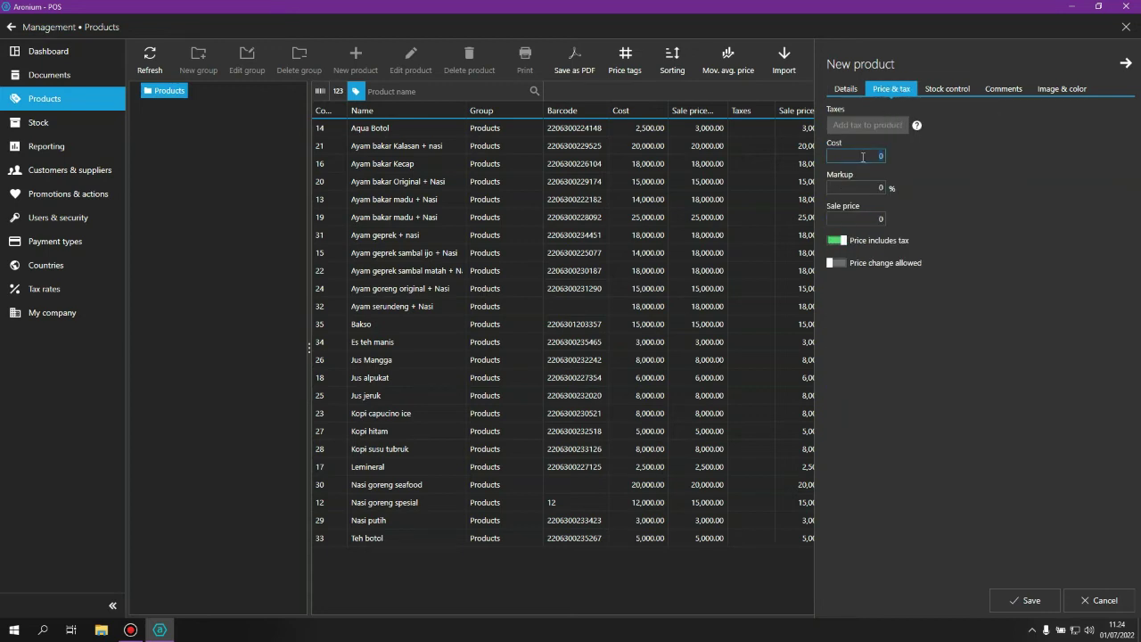
Enter a cost of 15000 and confirm the sale price fills in as 15000.
text(15000)
click(847, 220)
click(956, 91)
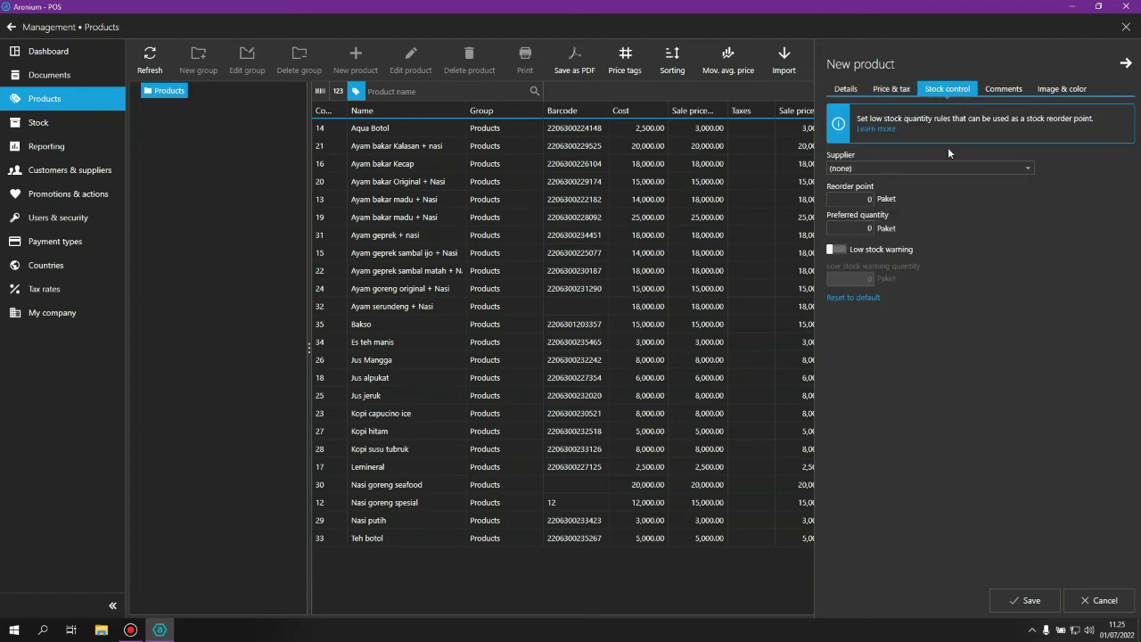
Check the product's Comments, then its Image & color settings, colour still Transparent.
click(1006, 91)
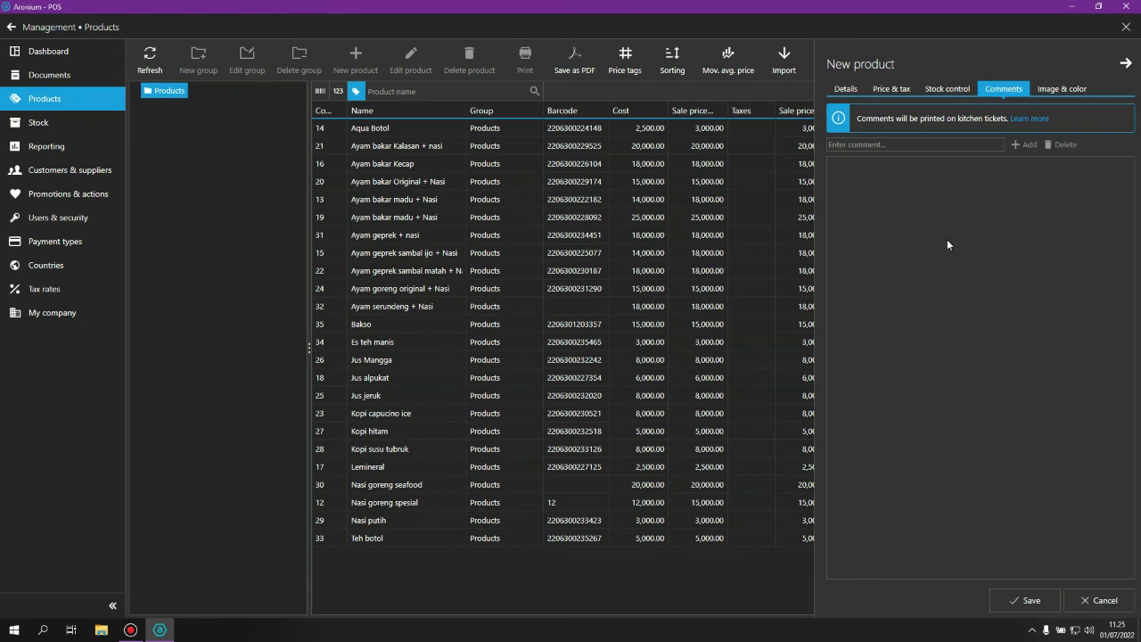
click(1062, 90)
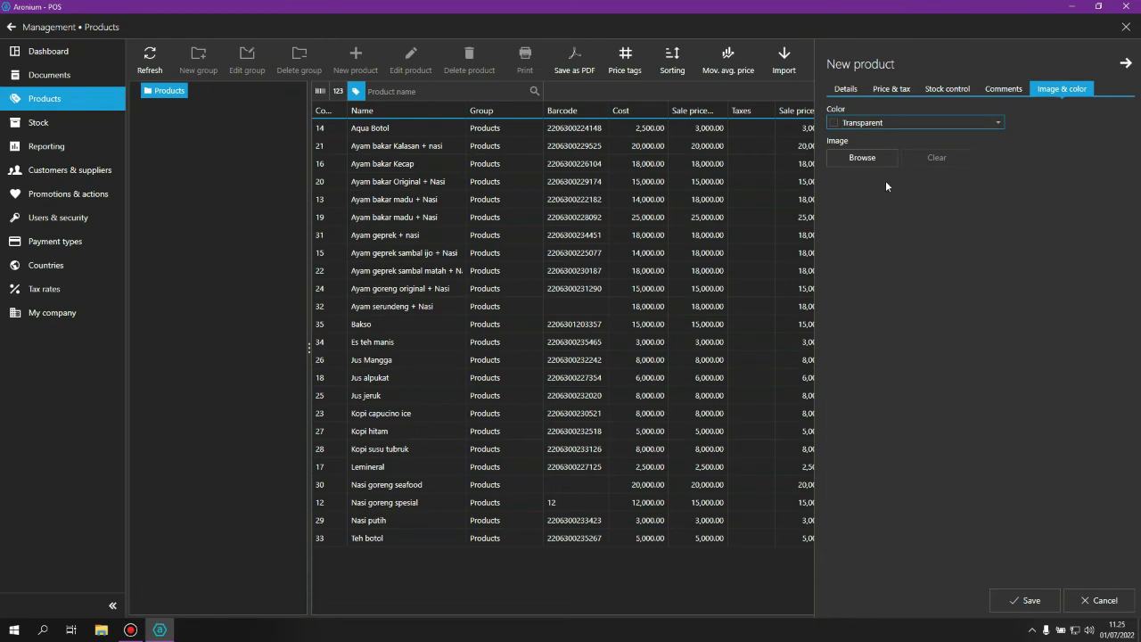
Attach the noodle photo from the Desktop as the product image and save the product.
click(862, 158)
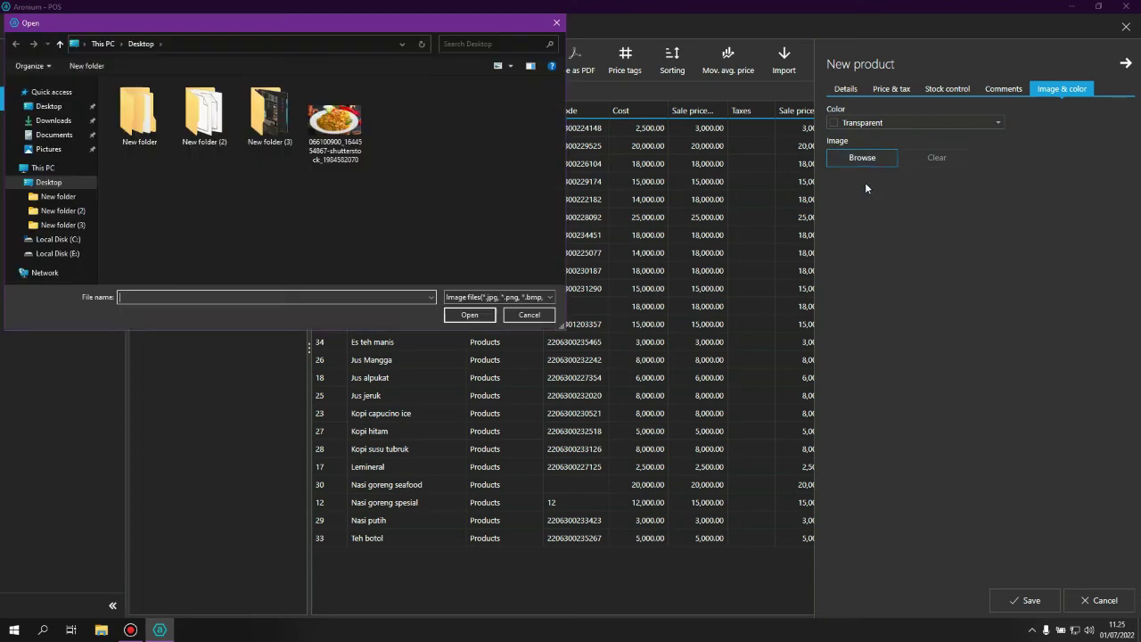
click(334, 121)
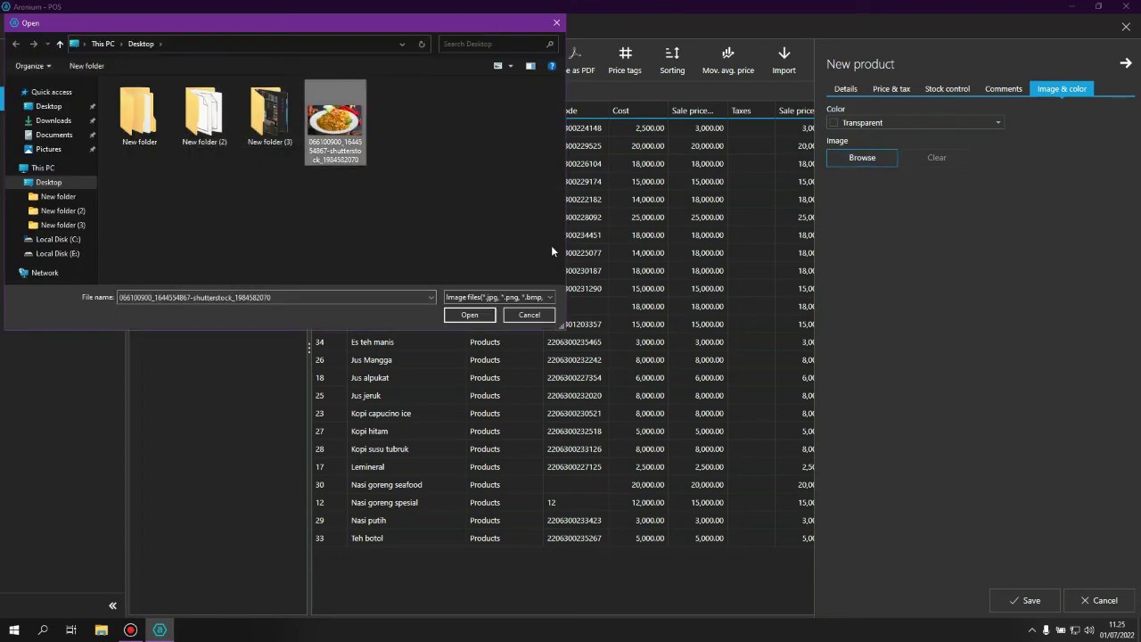
click(499, 298)
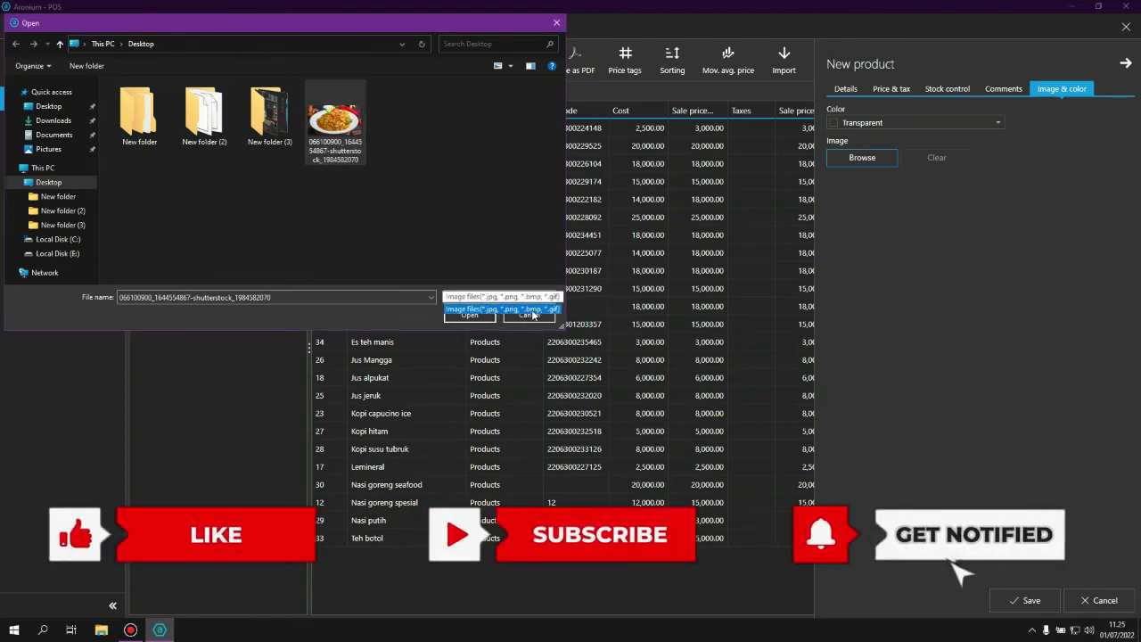
click(530, 310)
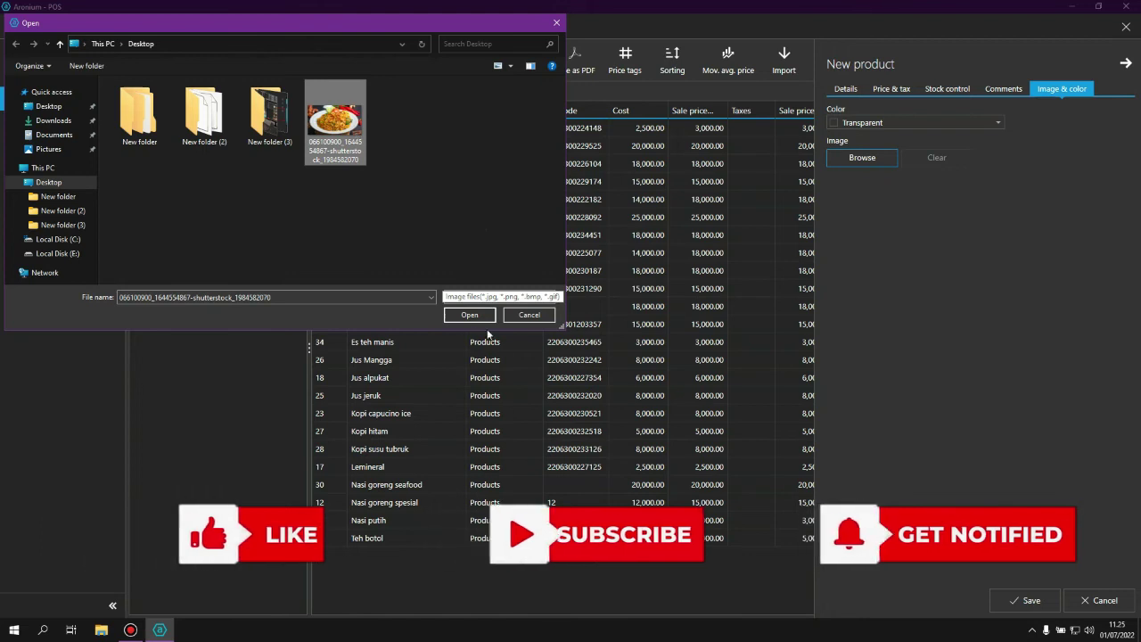
click(473, 316)
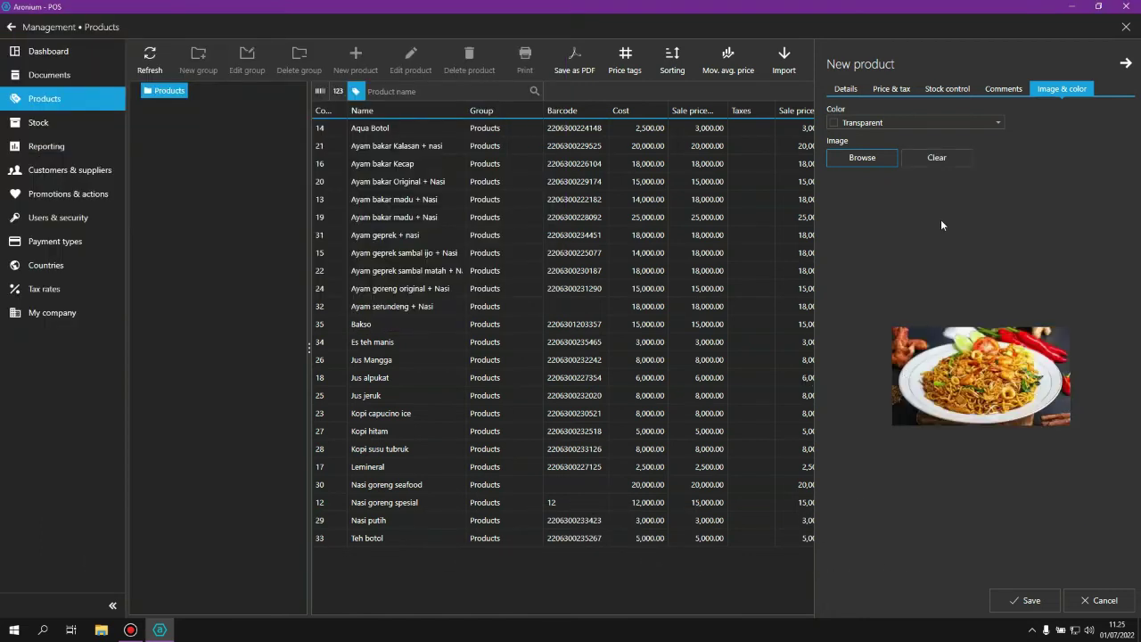
click(1023, 599)
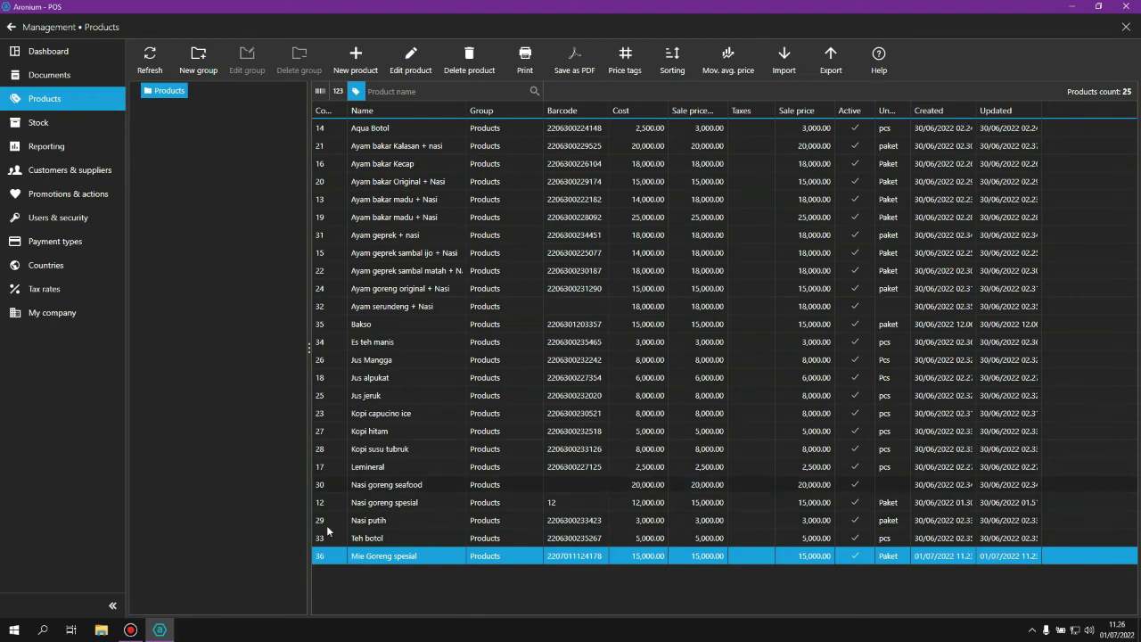
Show the Stock list with quantities, cost and sale values for all 25 products.
click(50, 124)
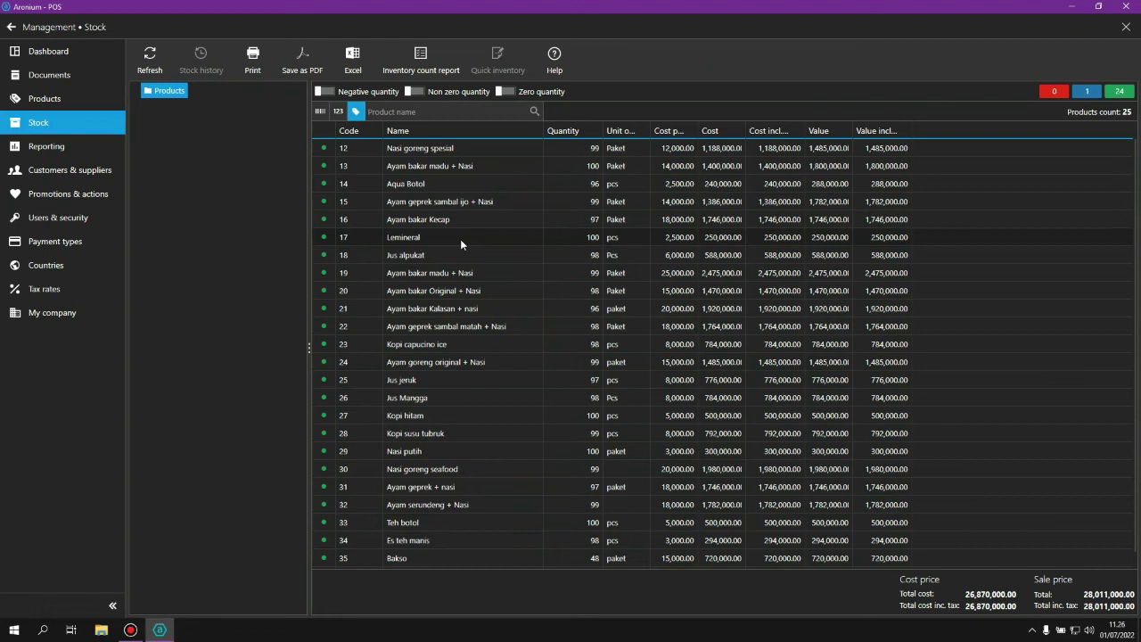
Review Mie Goreng spesial's stock history, then start a quick inventory entry for it.
scroll(463, 239, down, 1)
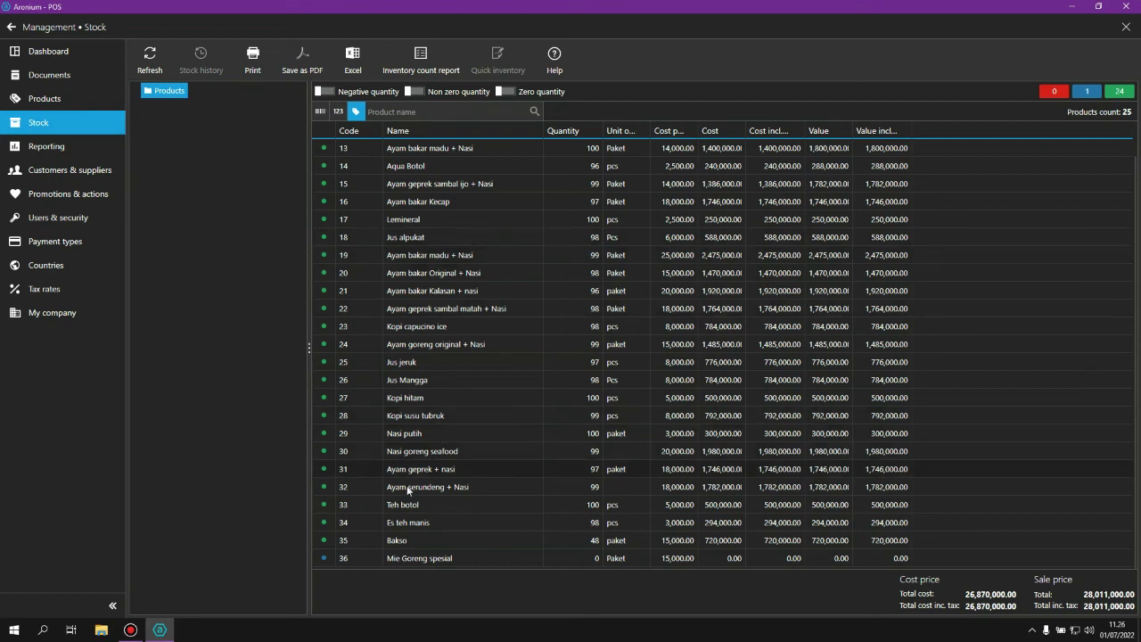
double_click(414, 558)
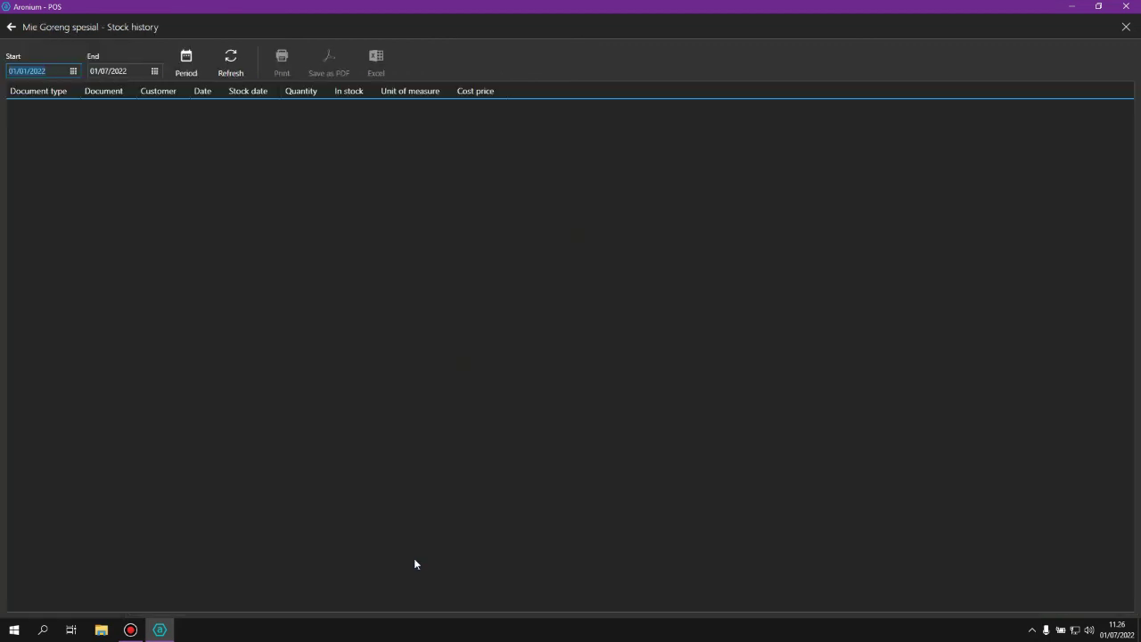
click(11, 27)
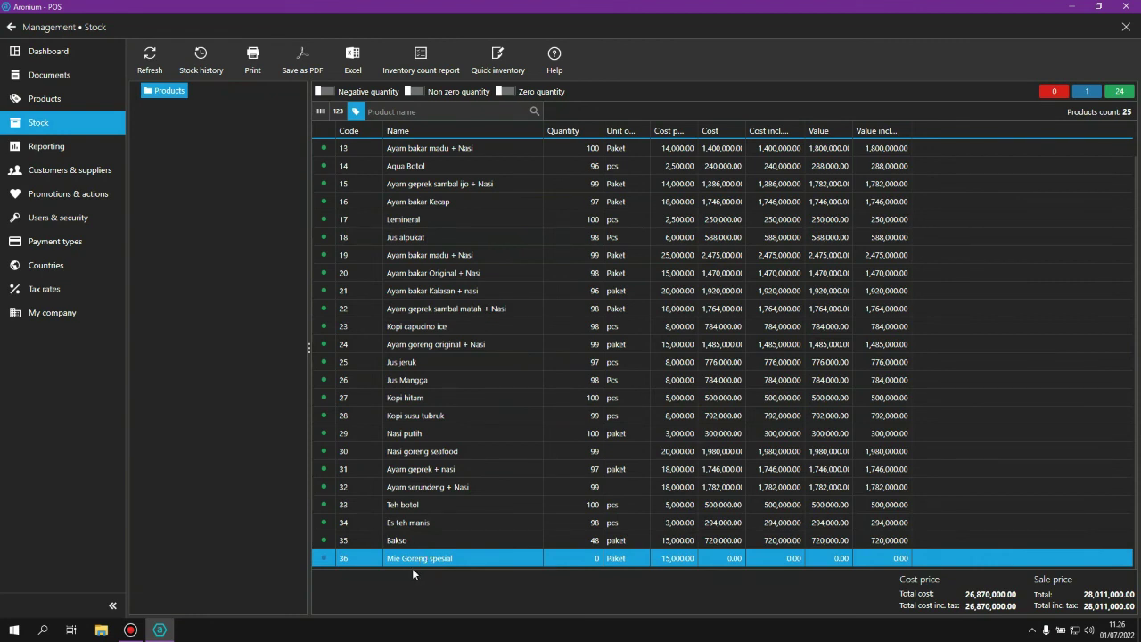
click(494, 66)
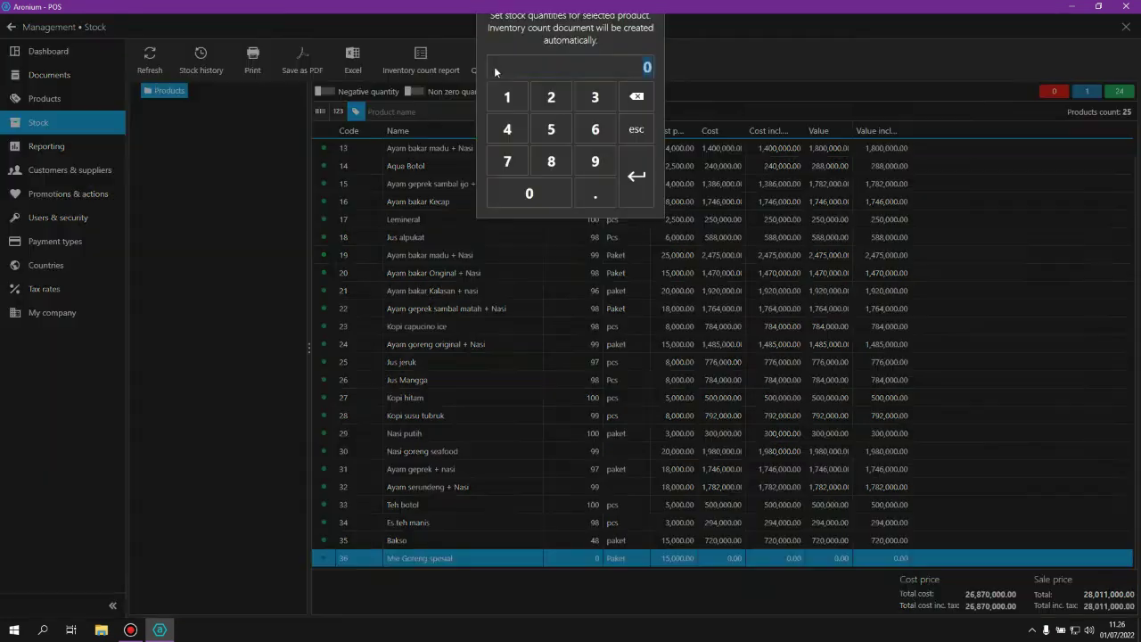
Stock Mie Goreng spesial with 20 units, refresh the stock totals, and return to sales.
click(554, 135)
click(556, 231)
click(629, 218)
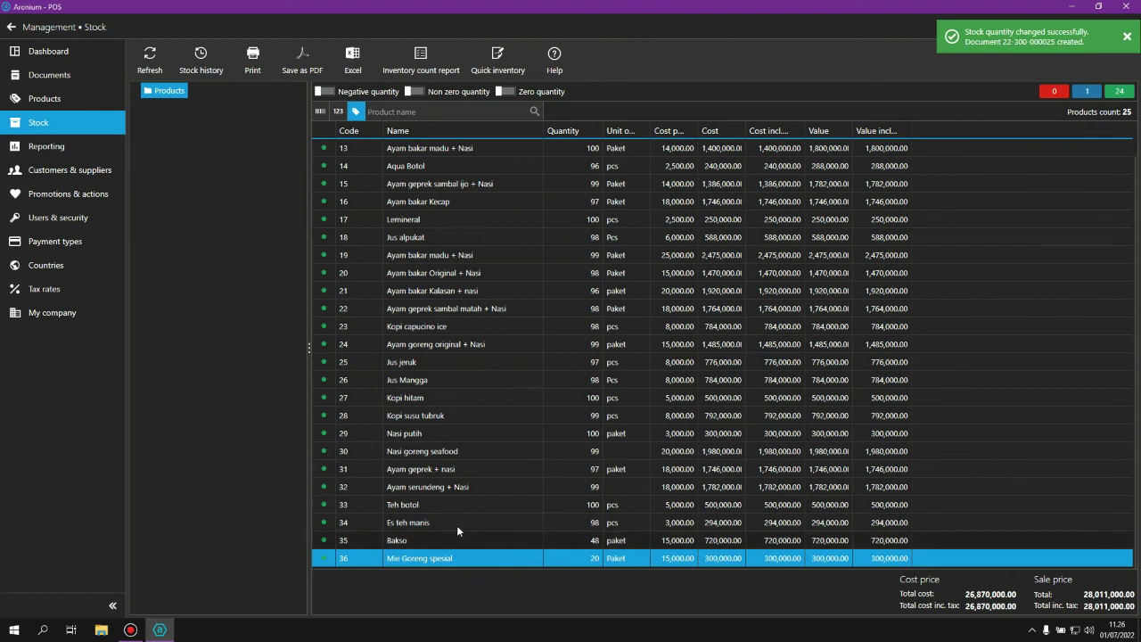
click(151, 57)
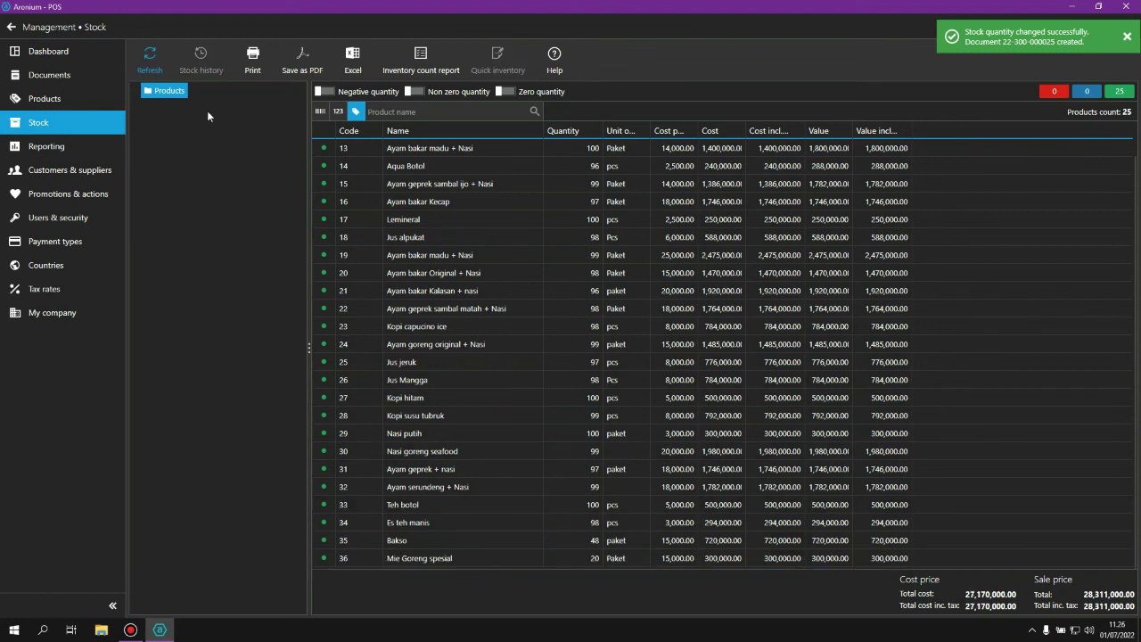
click(13, 28)
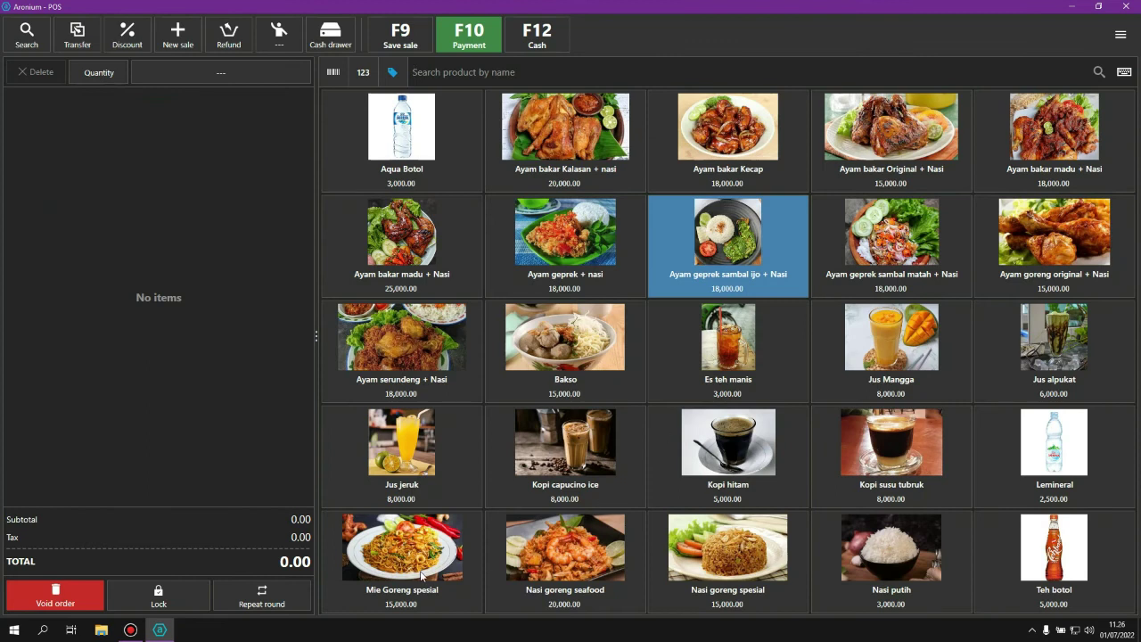